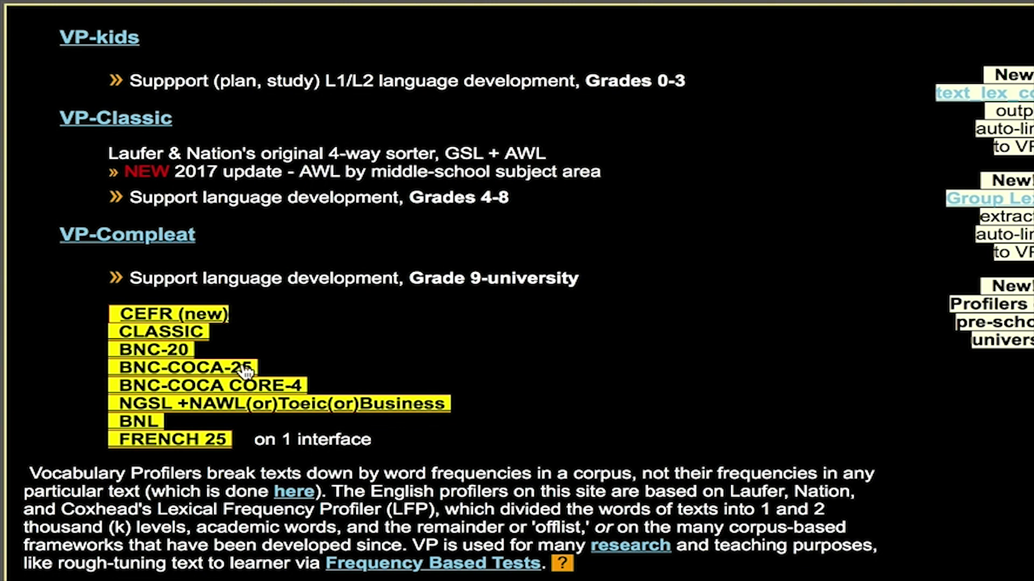
- Open the BNC-COCA-25 vocabulary profiler and replace the instructions in the text input with the copied electromagnetic radiation passage
left_click(243, 370)
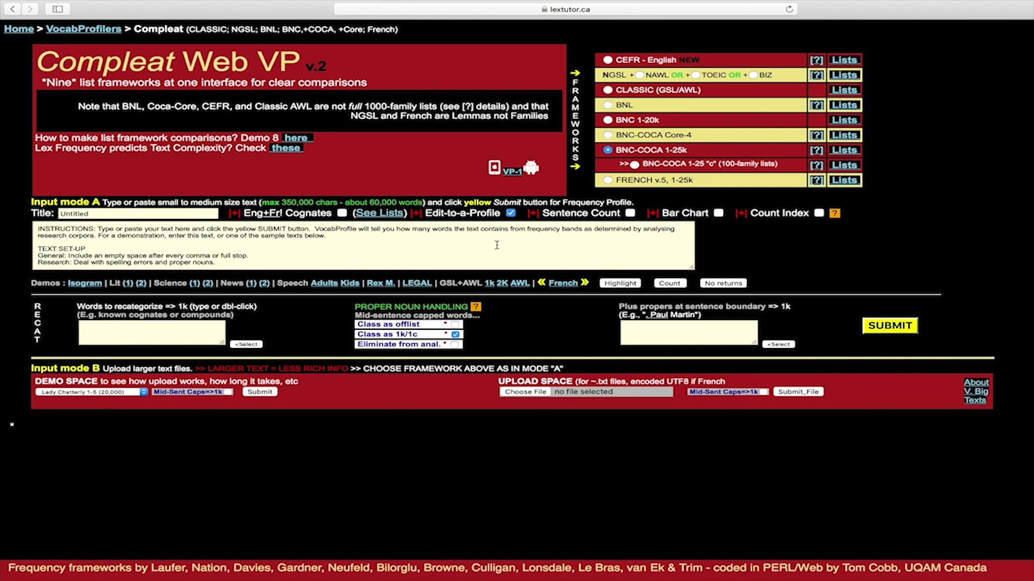
left_click(437, 244)
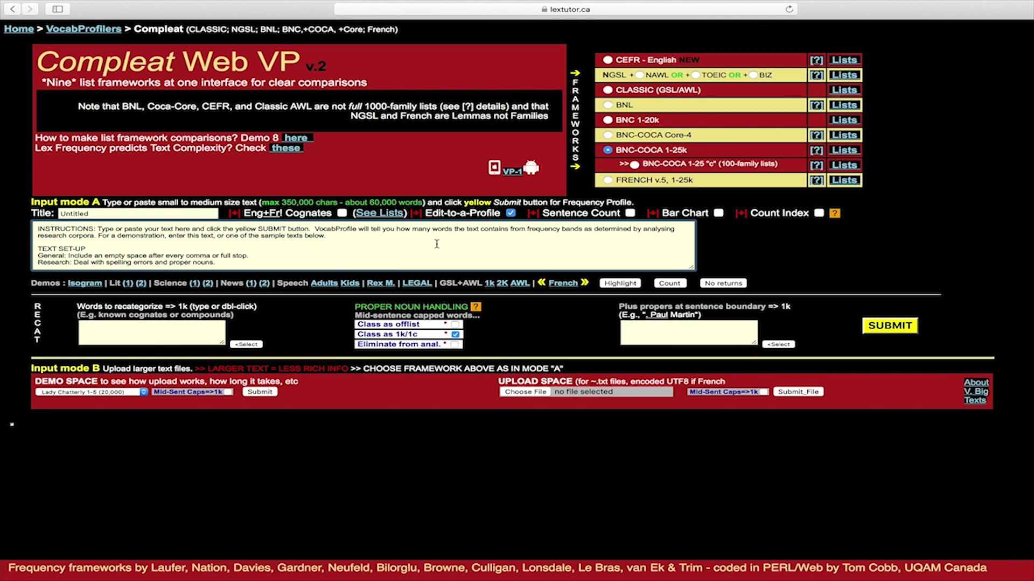
key("super+a")
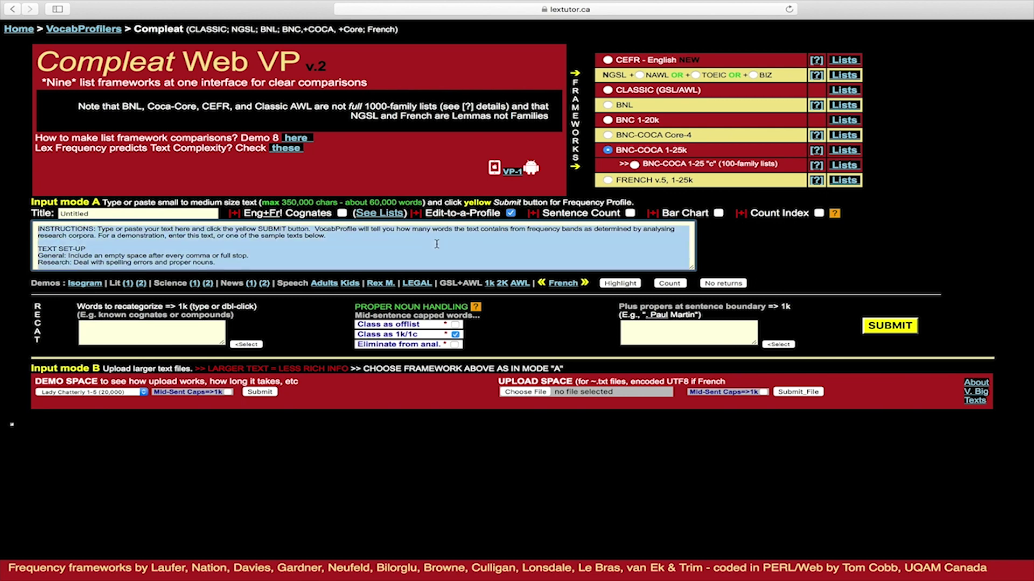
key("BackSpace")
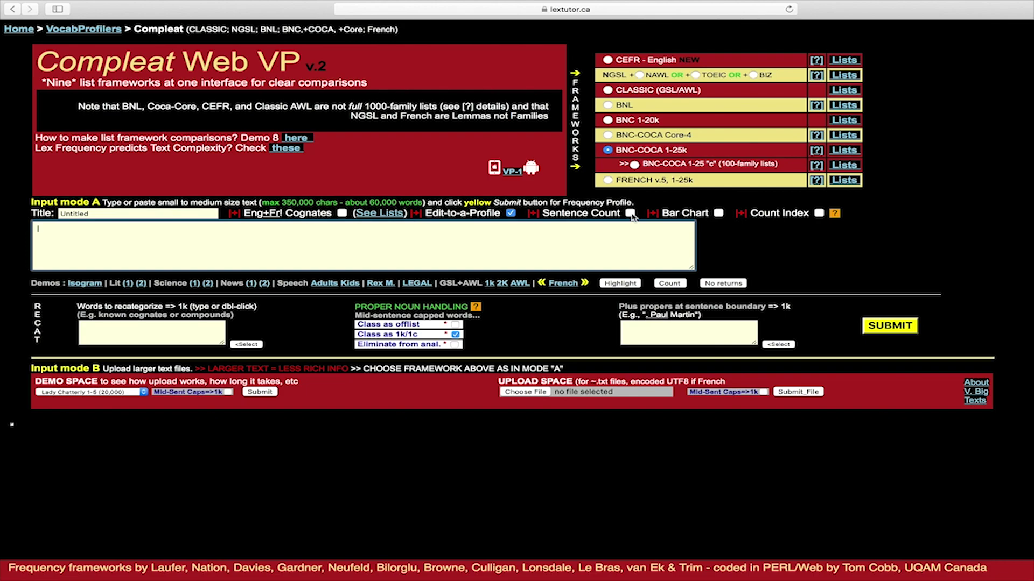
key("super+v")
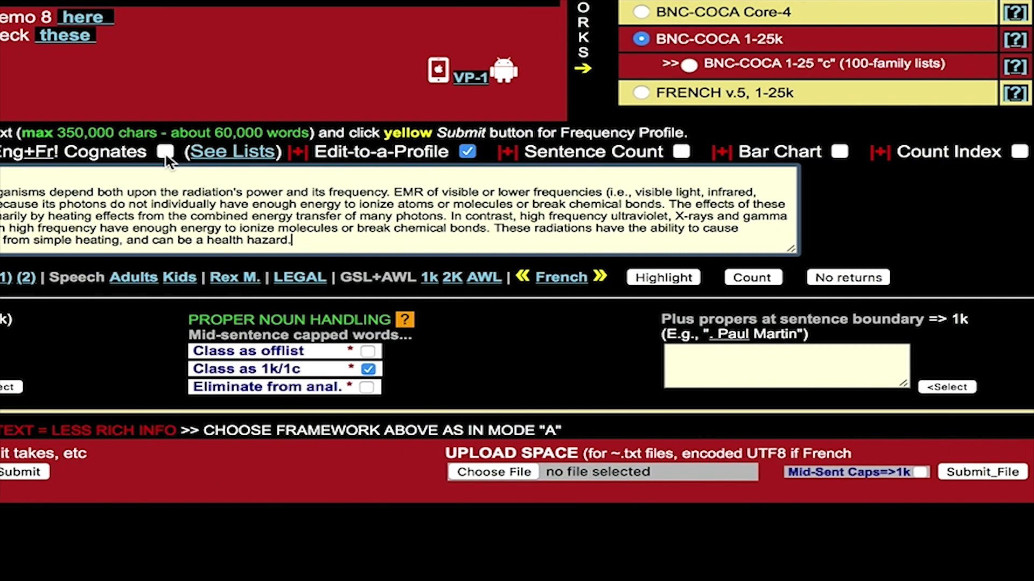
- Enable Eng+Fr Cognates, Sentence Count, Bar Chart and Count Index, and submit the text for profiling
left_click(164, 151)
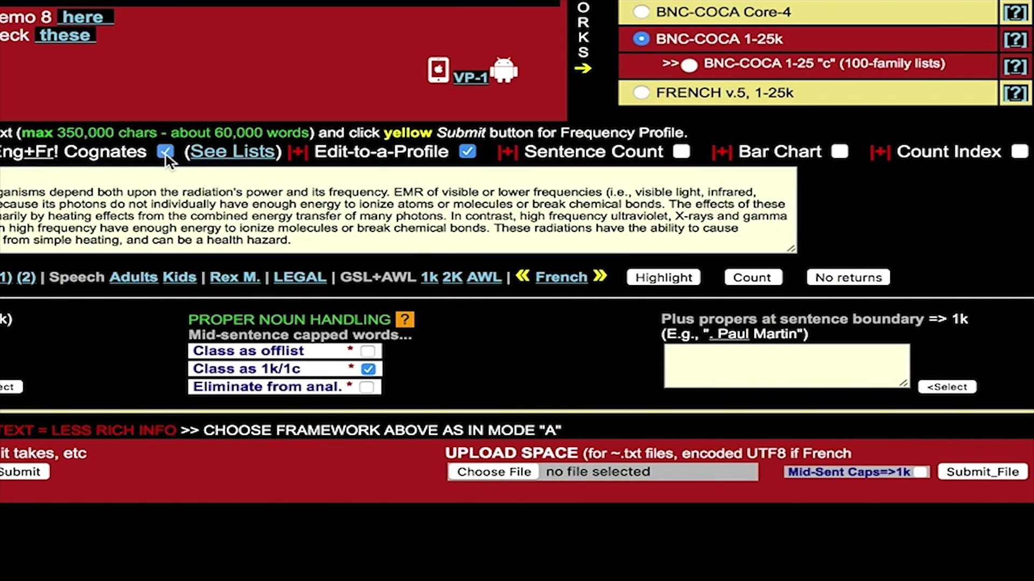
left_click(682, 152)
left_click(839, 153)
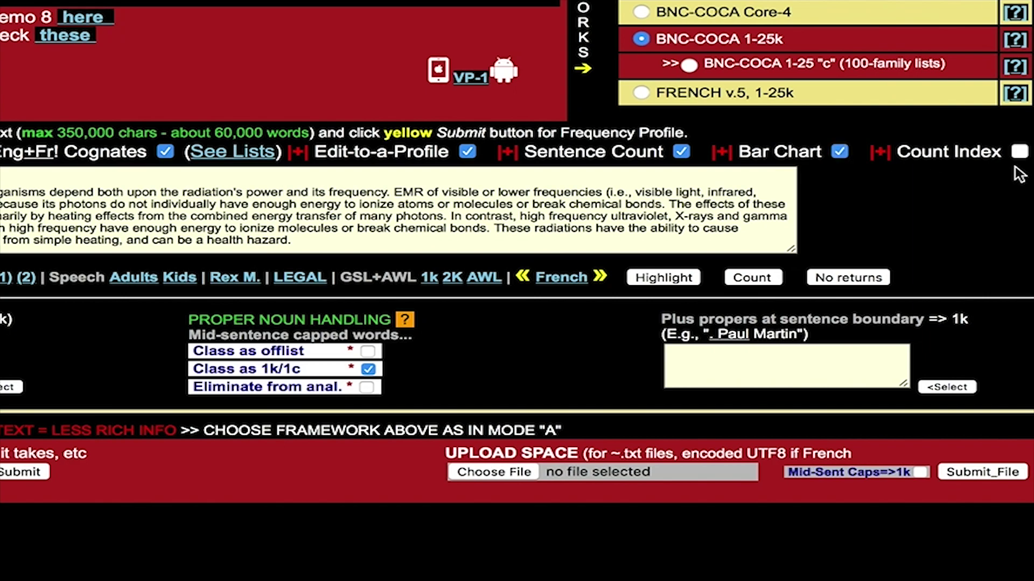
left_click(1019, 153)
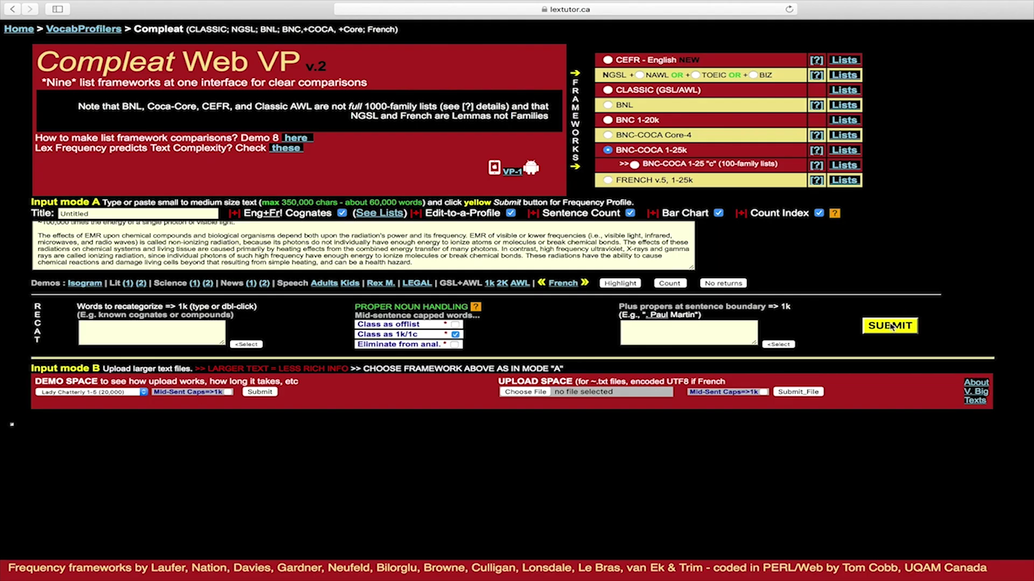
left_click(891, 327)
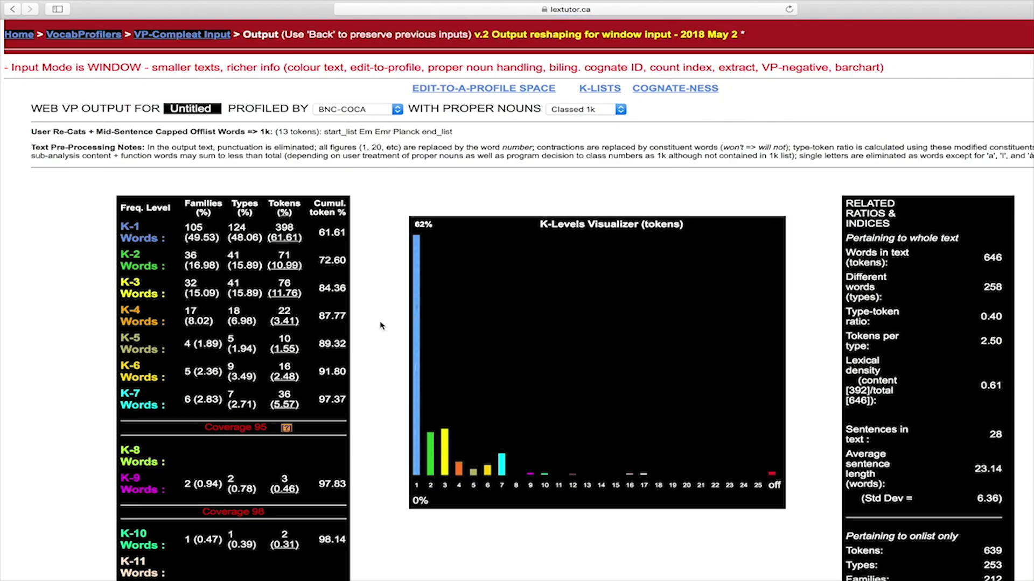
- Look through the profile output, from the frequency table and bar chart to the colour-coded text and the types list
scroll(381, 325, "down", 1)
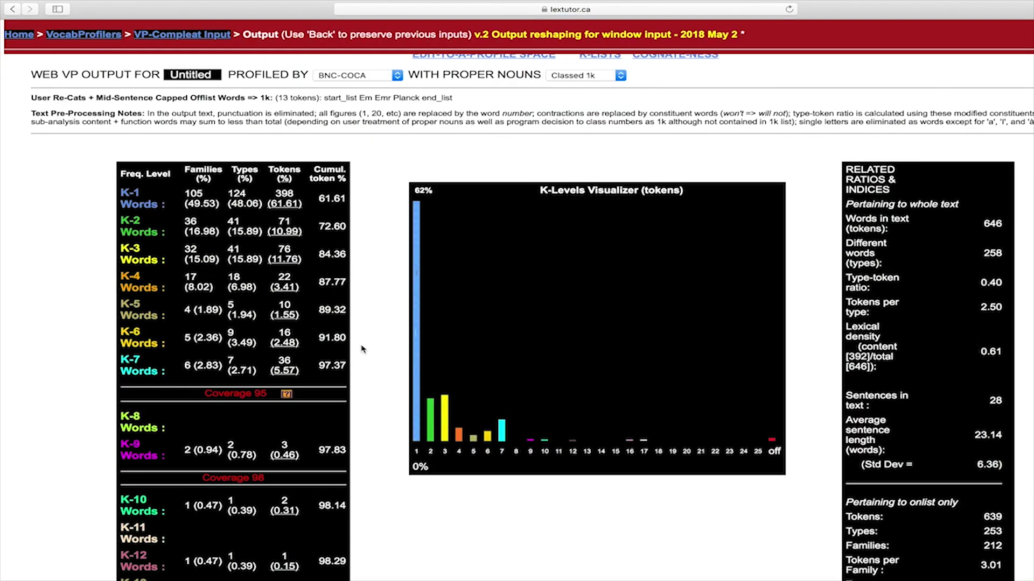
scroll(372, 350, "up", 1)
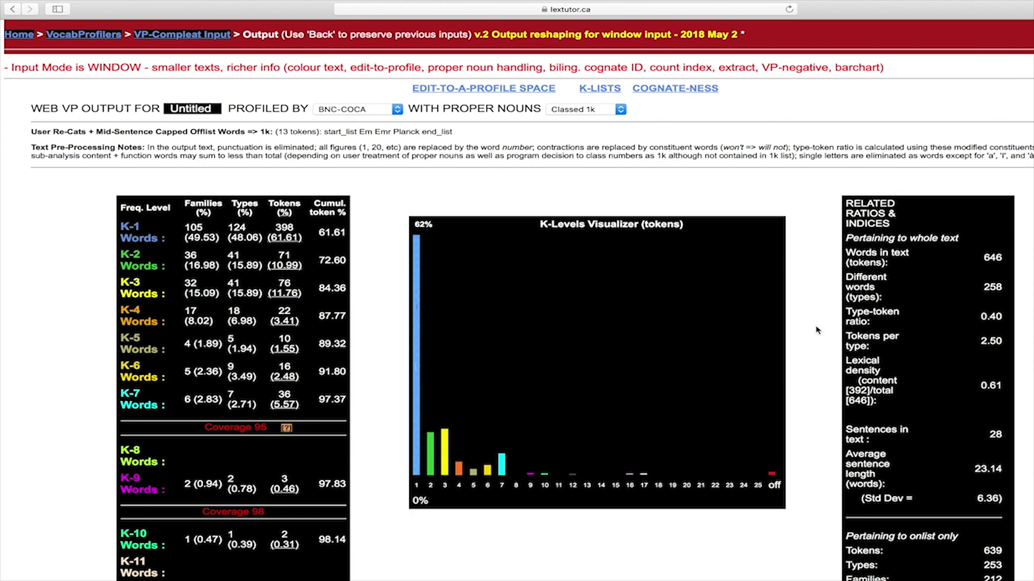
scroll(816, 330, "down", 15)
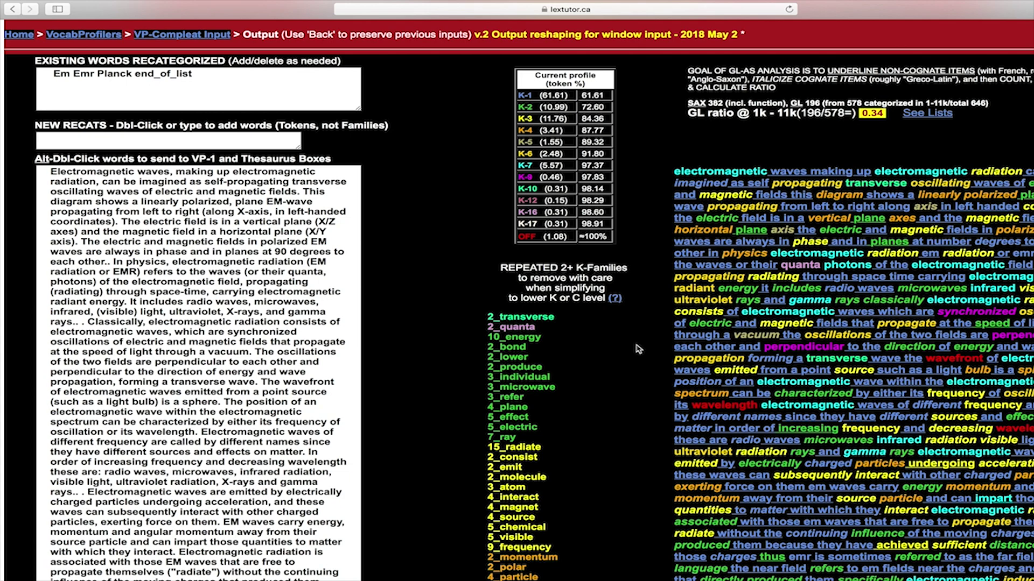
scroll(638, 348, "down", 15)
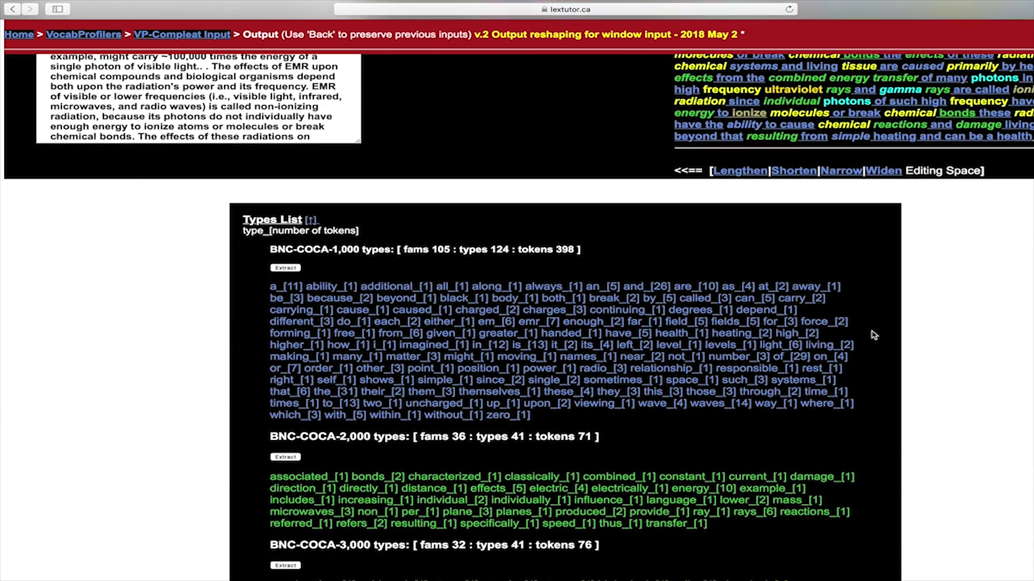
scroll(874, 335, "down", 3)
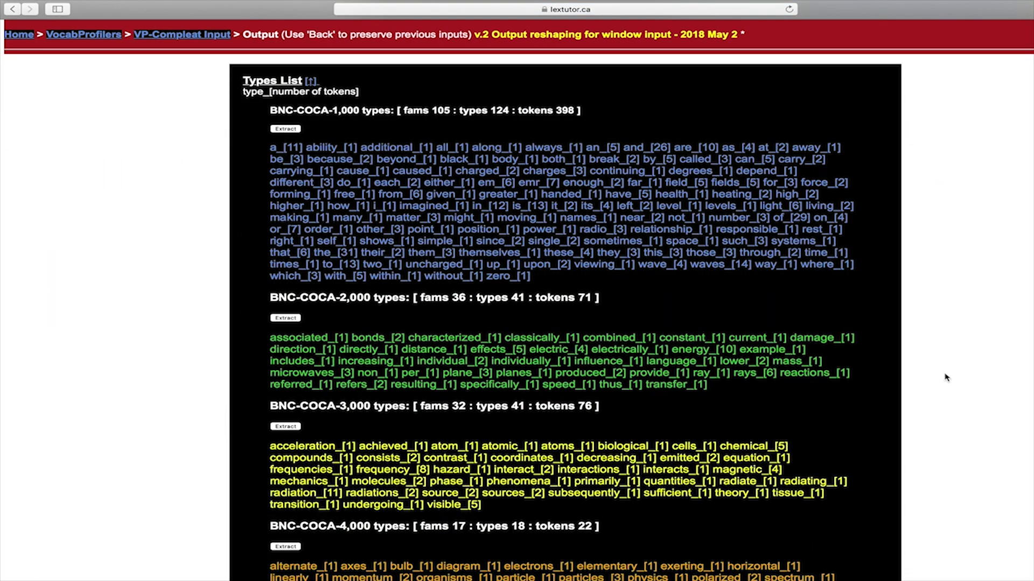
scroll(888, 328, "up", 20)
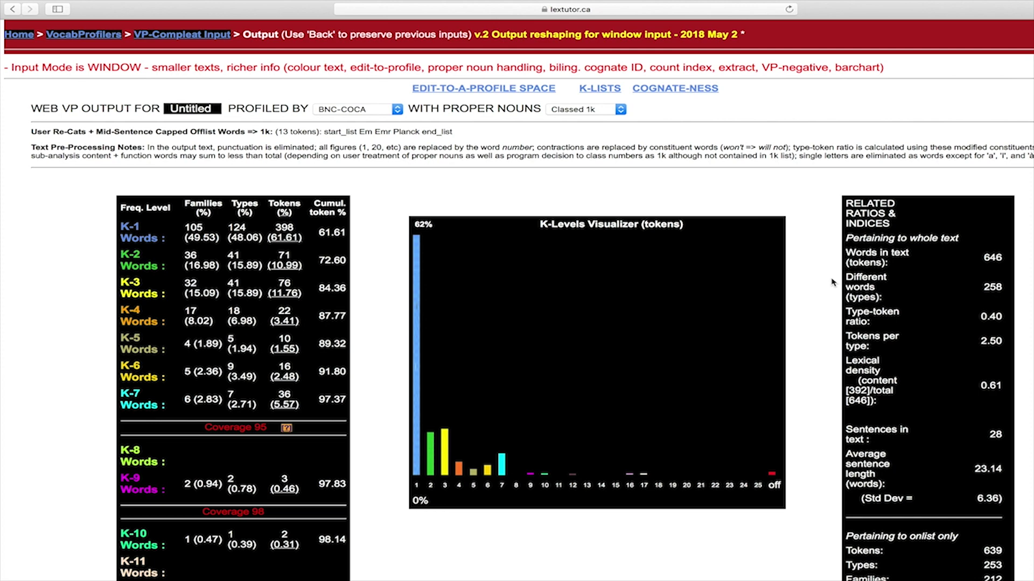
- Examine the whole-text indices for tokens, different words (types), type-token ratio and lexical density
scroll(832, 282, "up", 5)
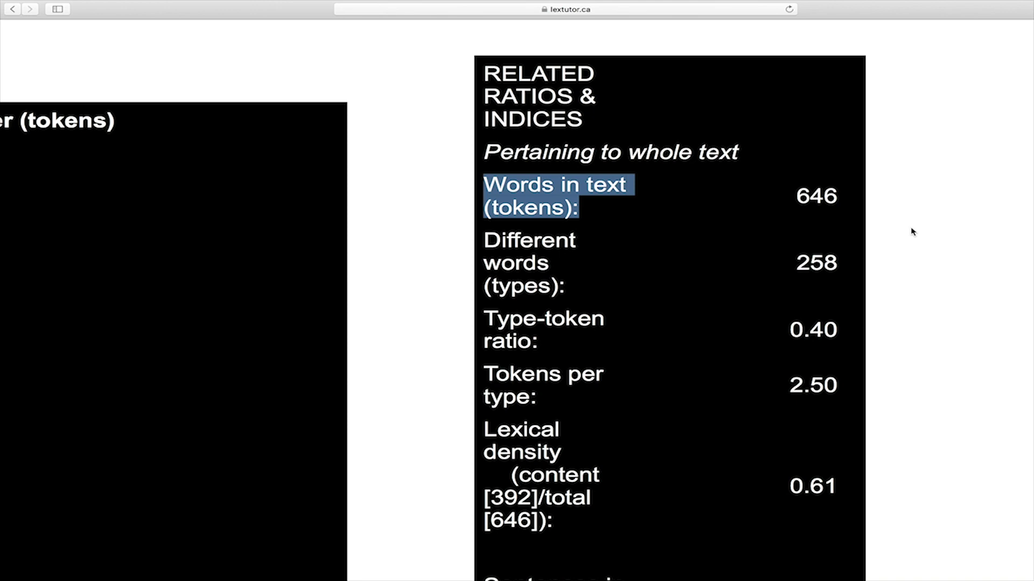
scroll(753, 215, "down", 3)
left_click_drag(485, 135, 625, 198)
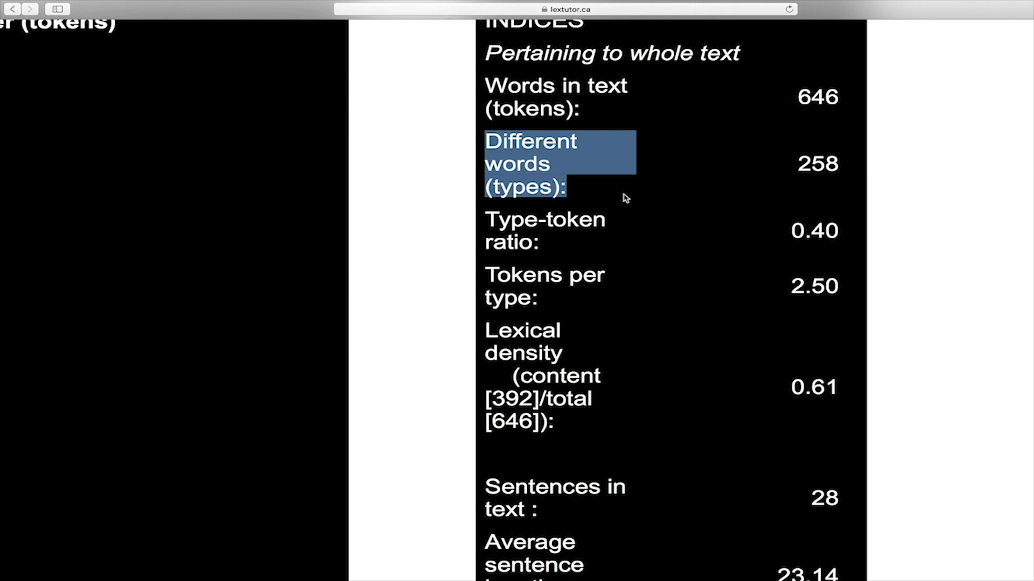
scroll(625, 199, "down", 2)
left_click_drag(486, 136, 639, 166)
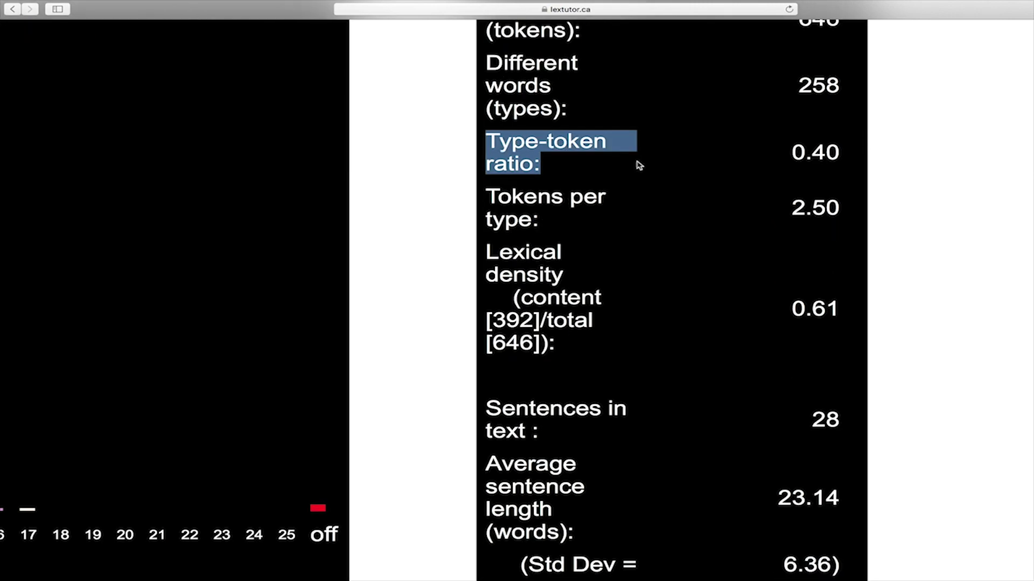
scroll(736, 221, "up", 2)
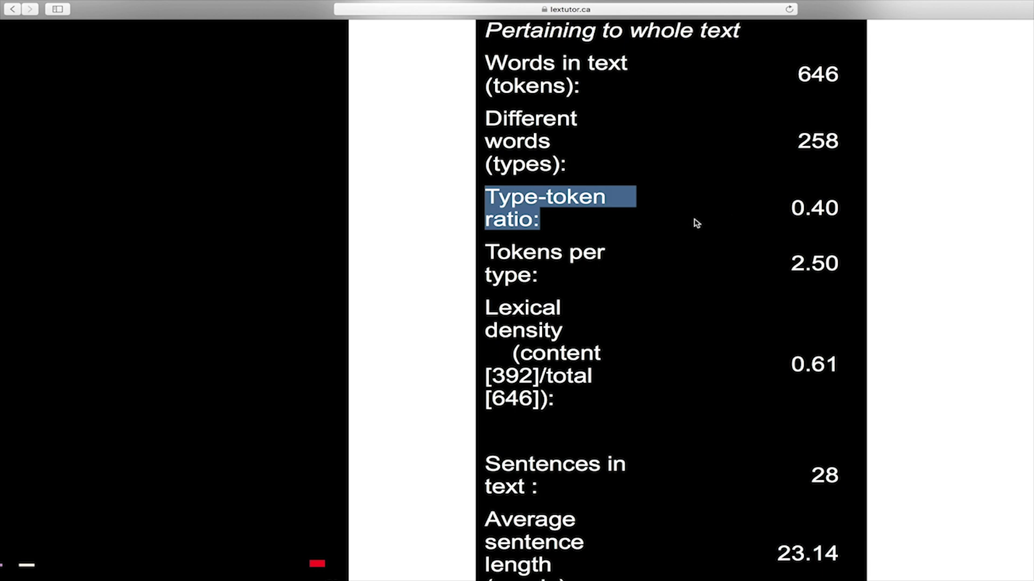
scroll(697, 223, "down", 3)
left_click_drag(486, 171, 586, 192)
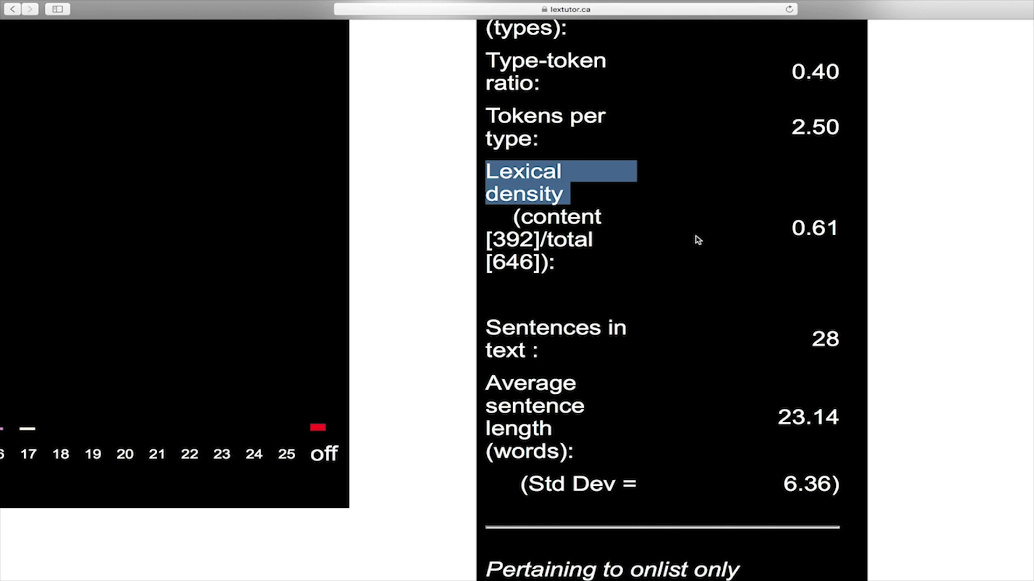
- Examine the number of sentences in the text and the average sentence length among the related indices
scroll(697, 240, "down", 1)
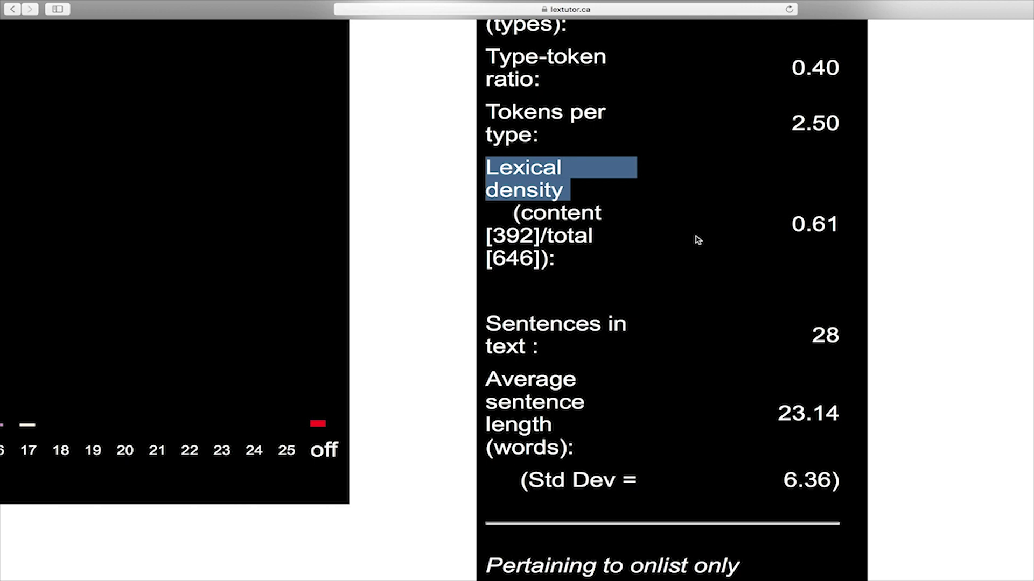
scroll(698, 240, "down", 5)
left_click_drag(486, 205, 605, 226)
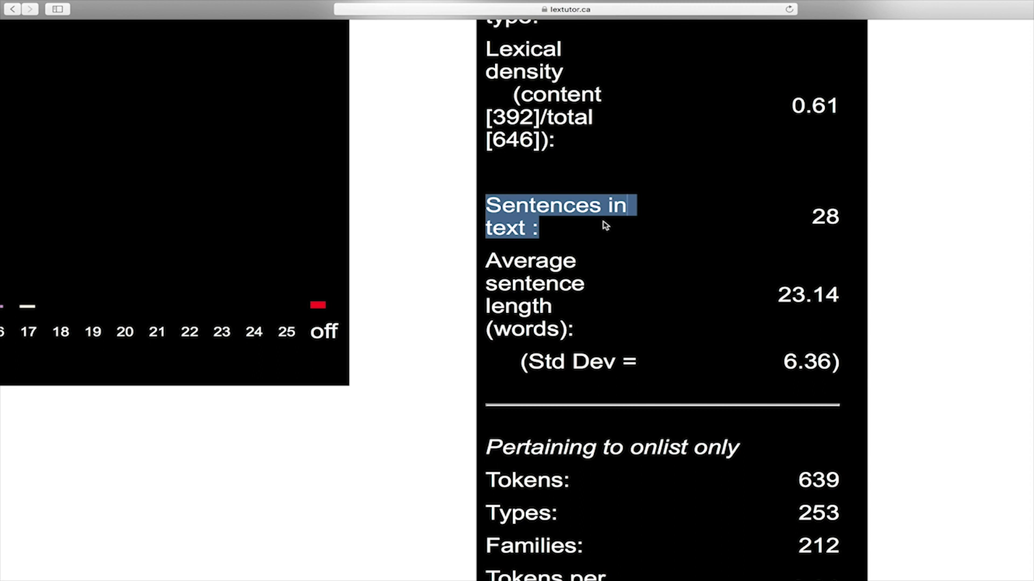
left_click_drag(487, 260, 694, 330)
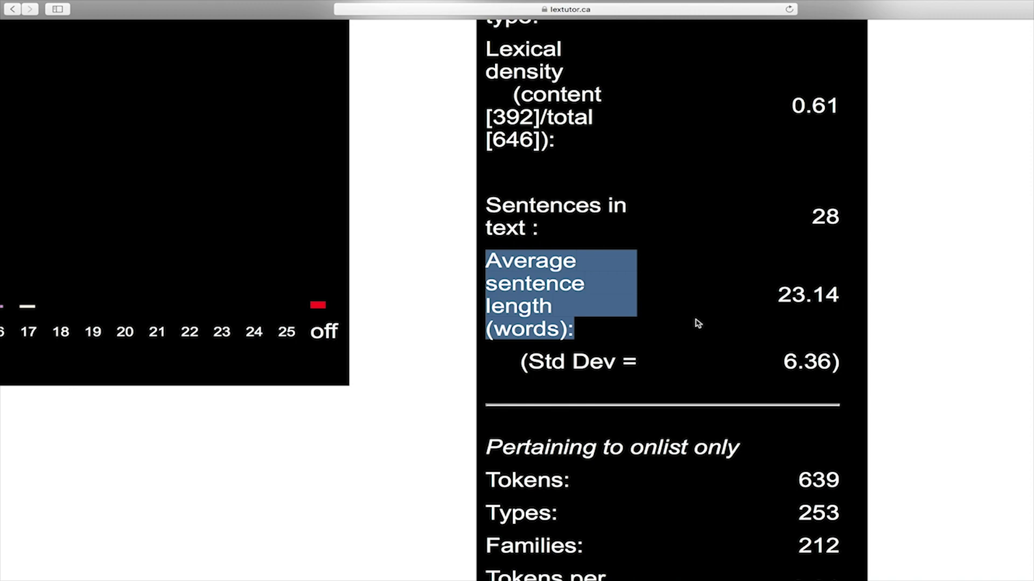
- Examine the frequency level table, focusing on the K-1 and K-2 words and the K-1 types, and the K-Levels Visualizer
scroll(808, 318, "up", 10)
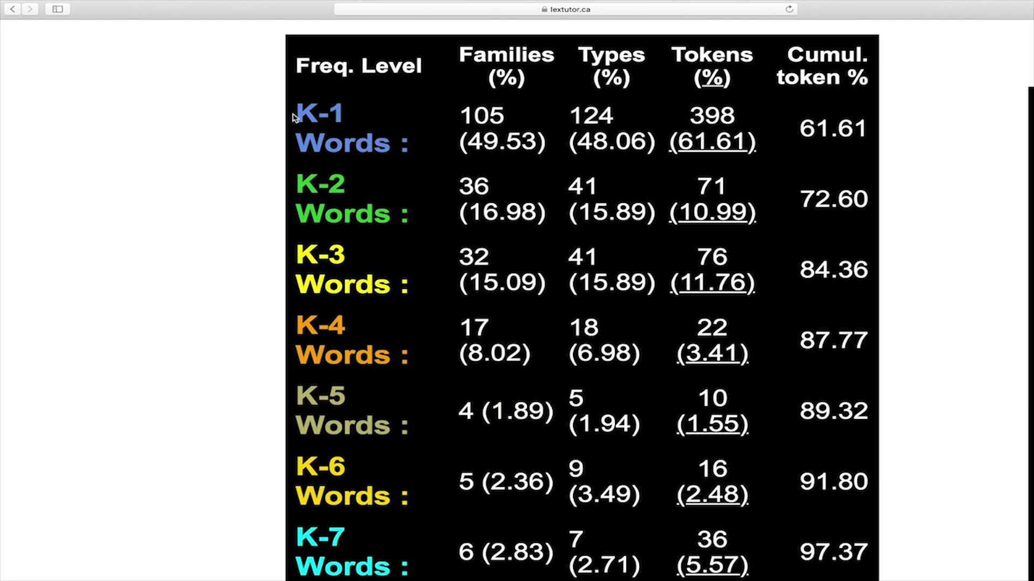
left_click_drag(293, 118, 885, 175)
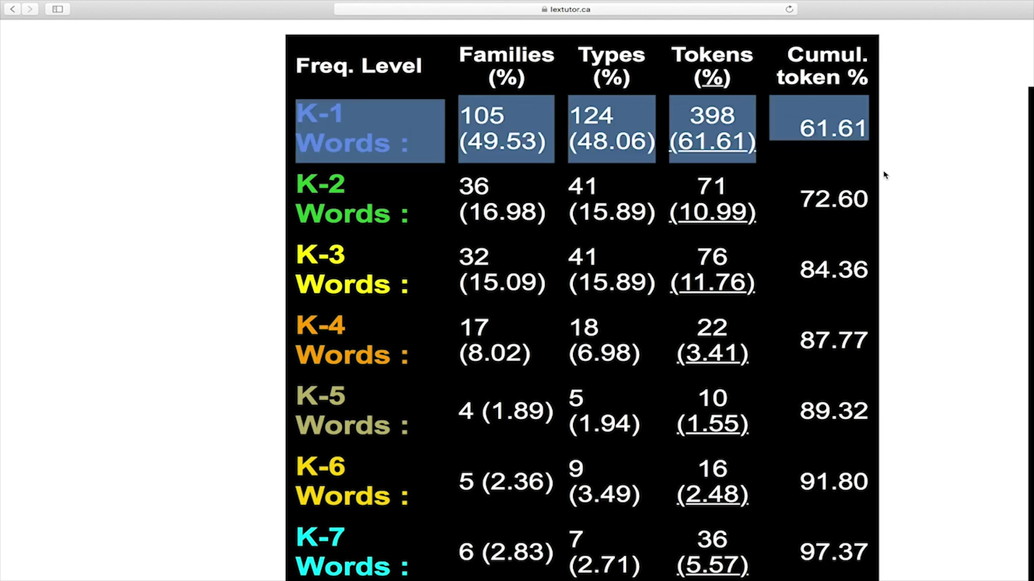
left_click_drag(570, 115, 640, 115)
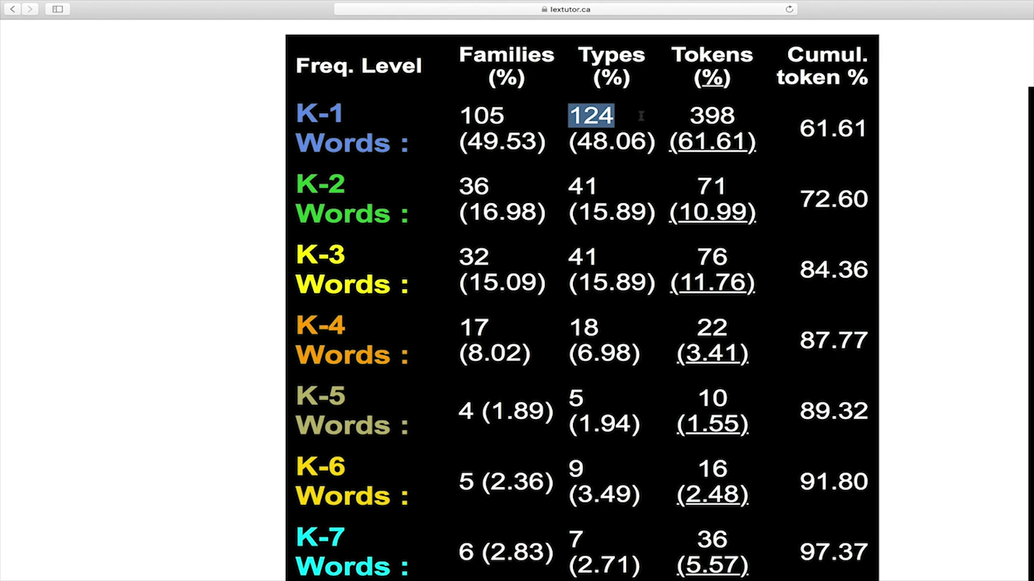
left_click_drag(296, 107, 413, 148)
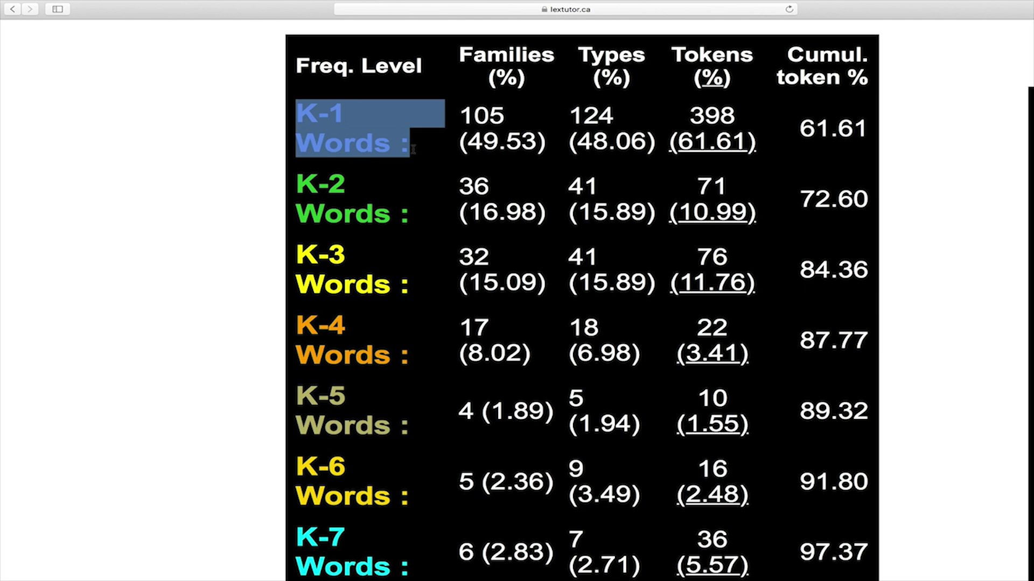
left_click_drag(296, 177, 421, 227)
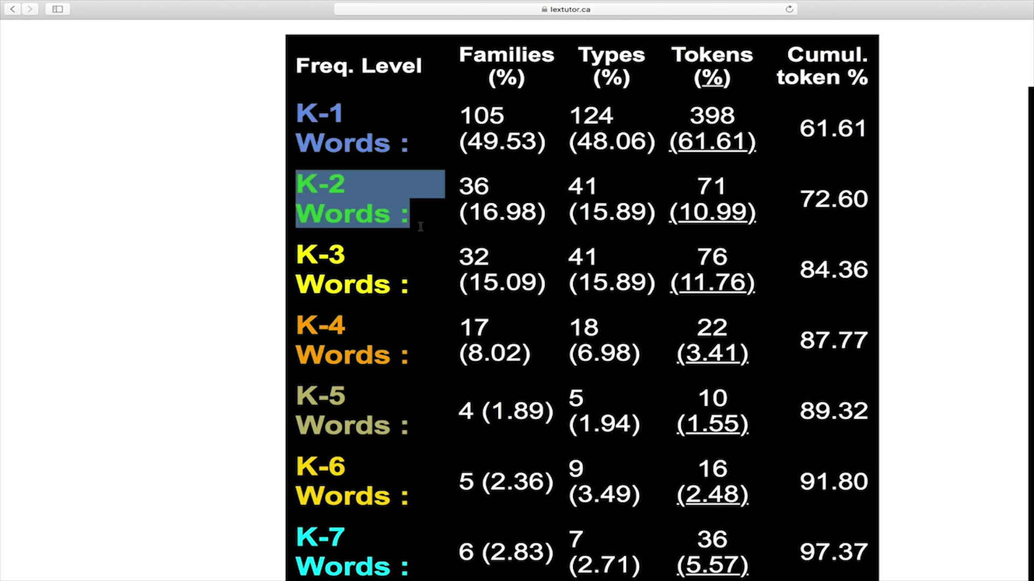
left_click_drag(568, 111, 618, 114)
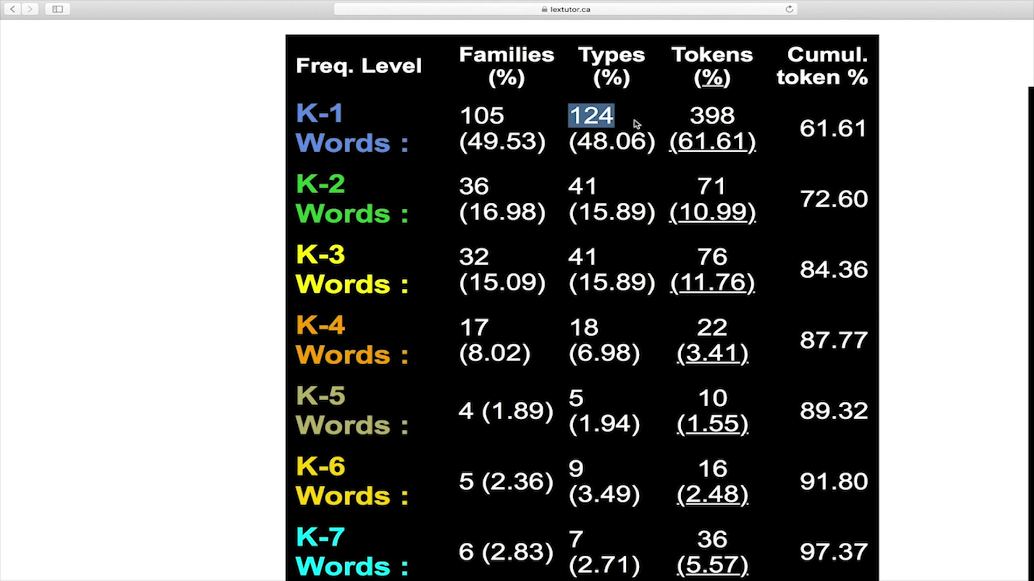
double_click(611, 141)
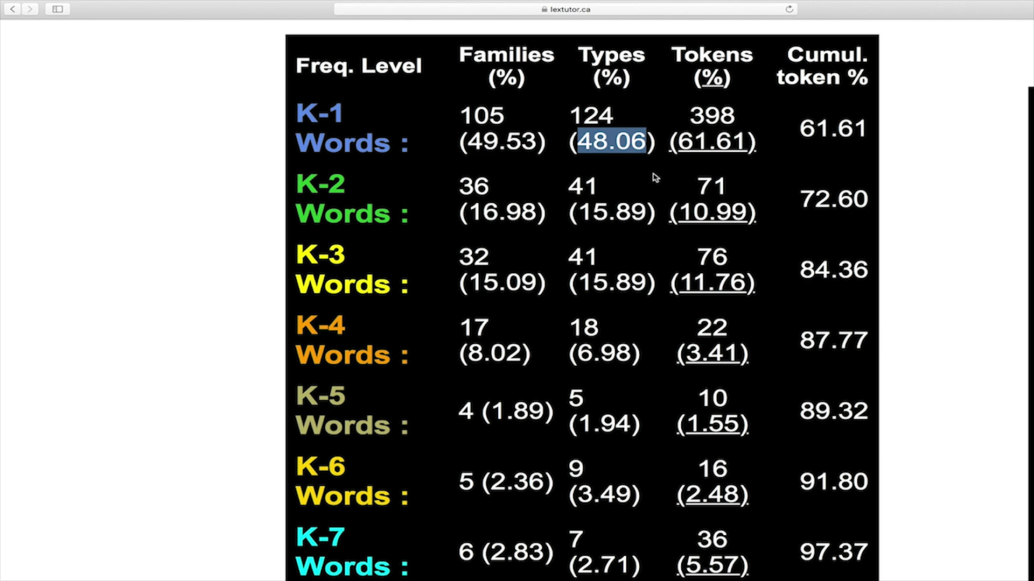
scroll(655, 178, "down", 3)
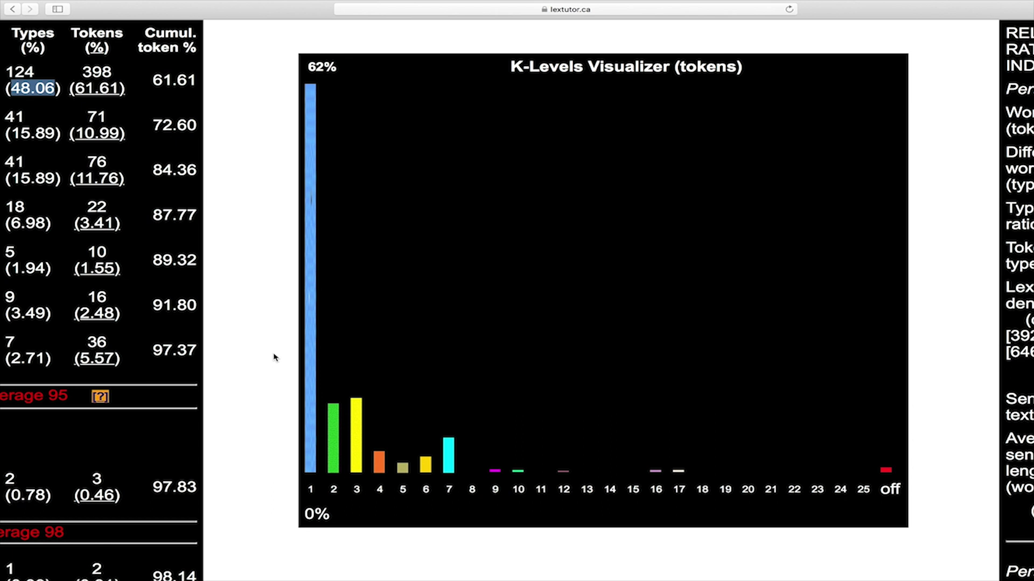
- Match colour-coded words such as electromagnetic, electrodynamics and quantized to their levels in the current profile, and review the types list
scroll(275, 357, "down", 10)
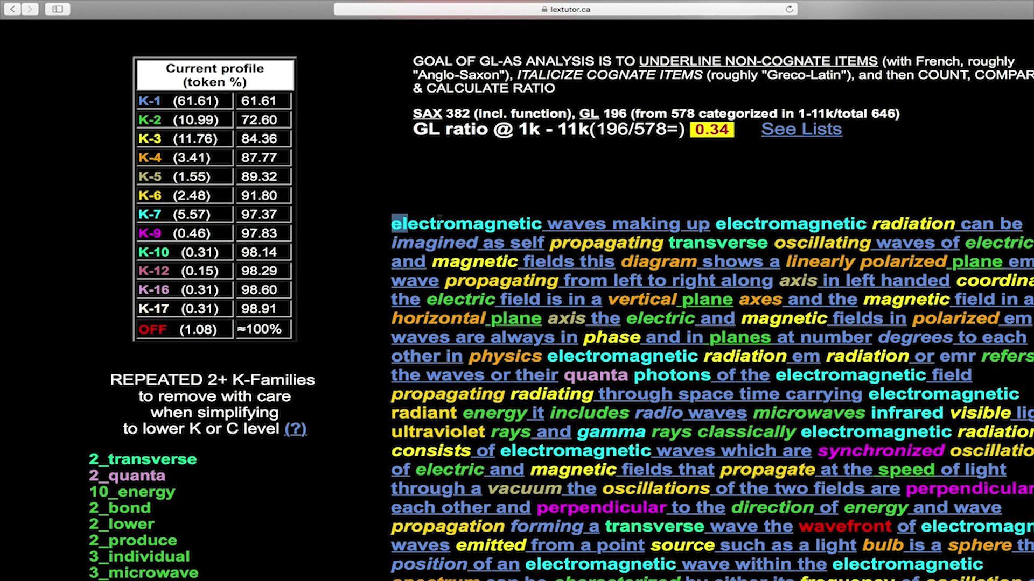
left_click_drag(391, 224, 549, 227)
left_click_drag(163, 214, 133, 216)
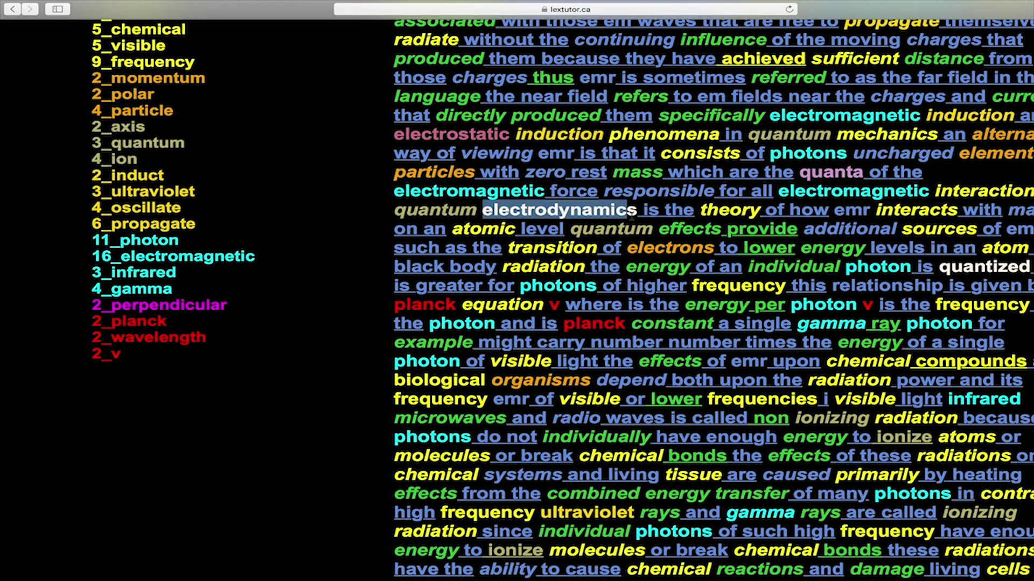
left_click_drag(939, 266, 1027, 267)
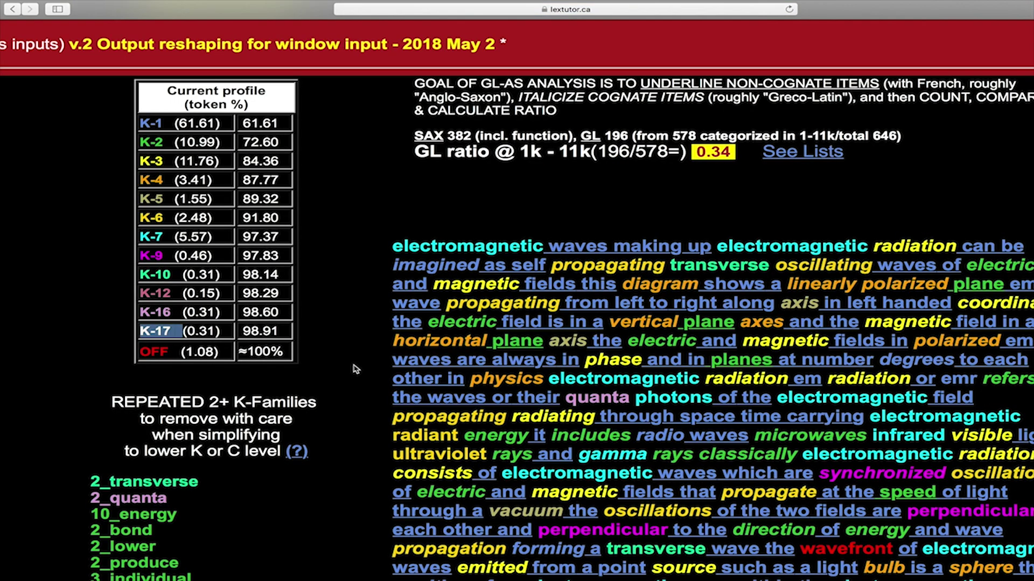
scroll(355, 369, "up", 2)
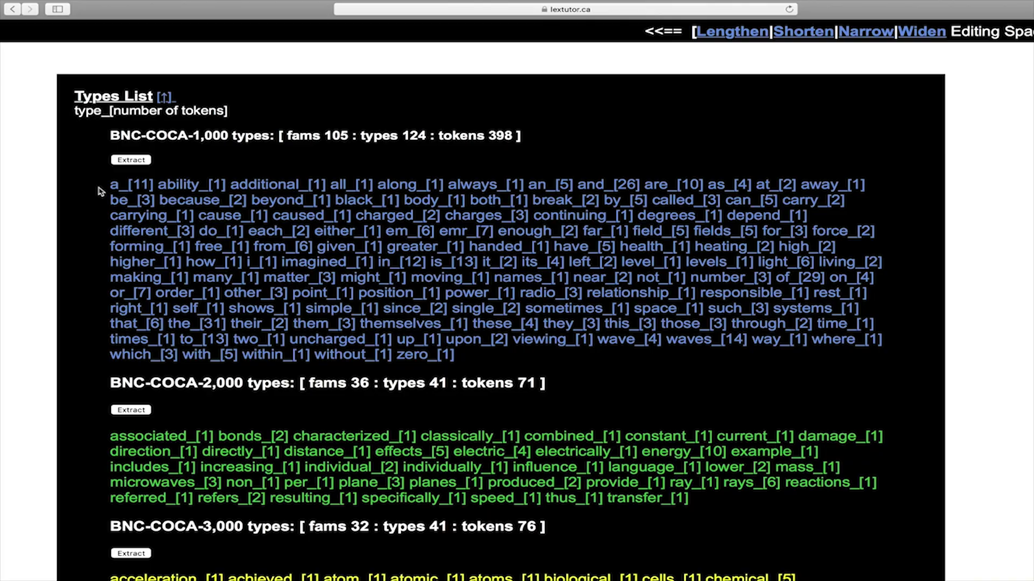
scroll(323, 286, "up", 15)
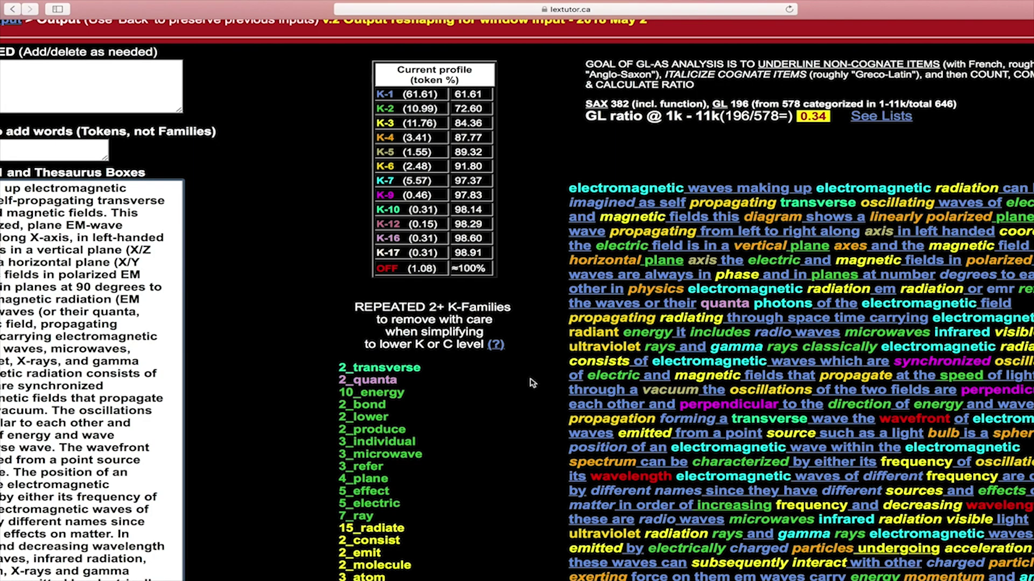